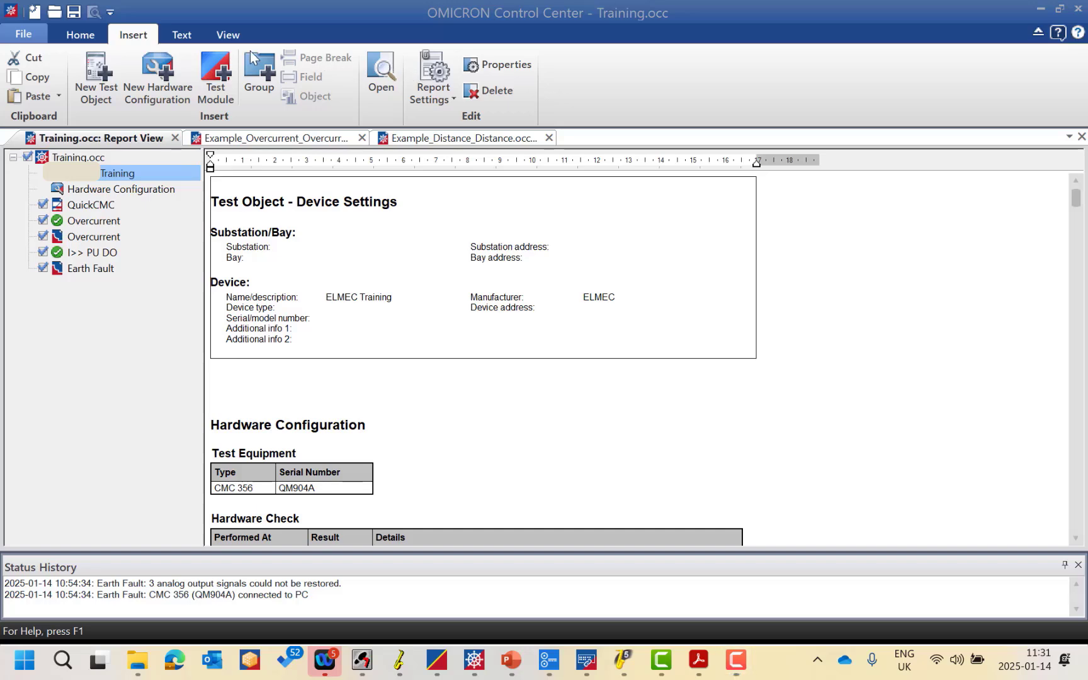
Step: Add a Group 1 to the report, then delete it again
left_click(250, 51)
left_click(83, 196)
right_click(84, 194)
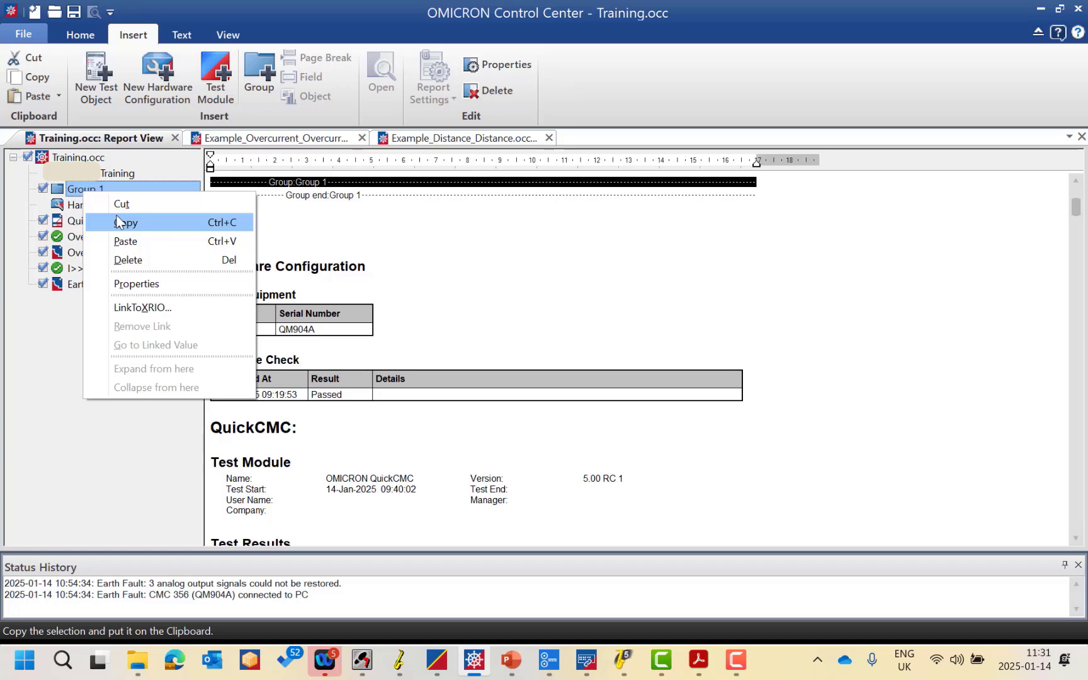
left_click(137, 258)
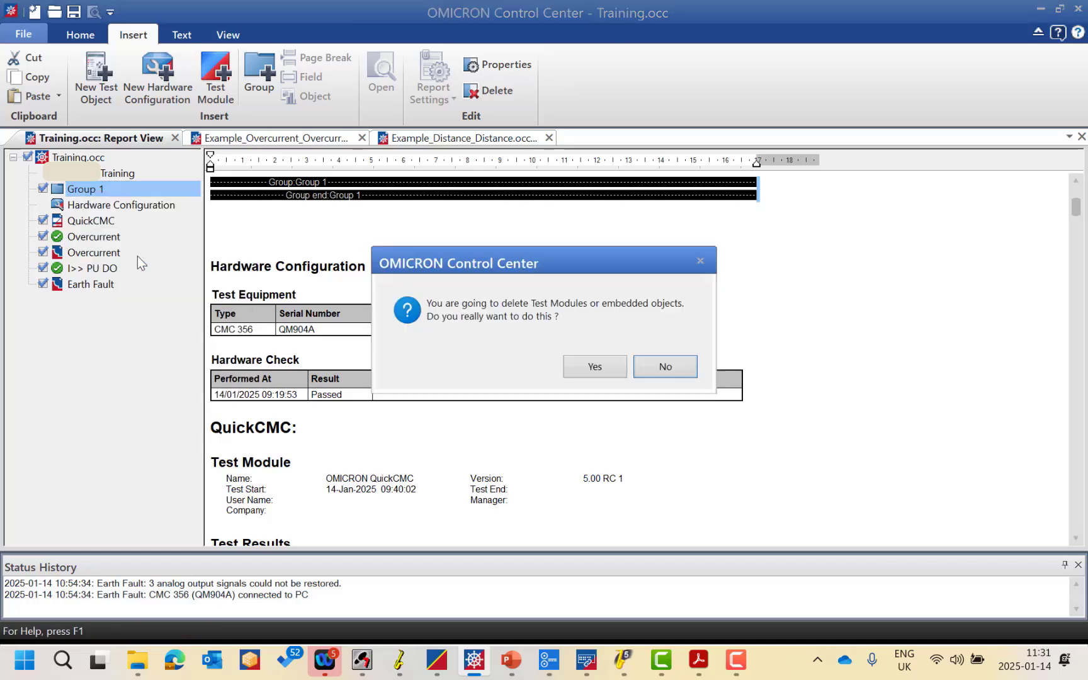
left_click(595, 366)
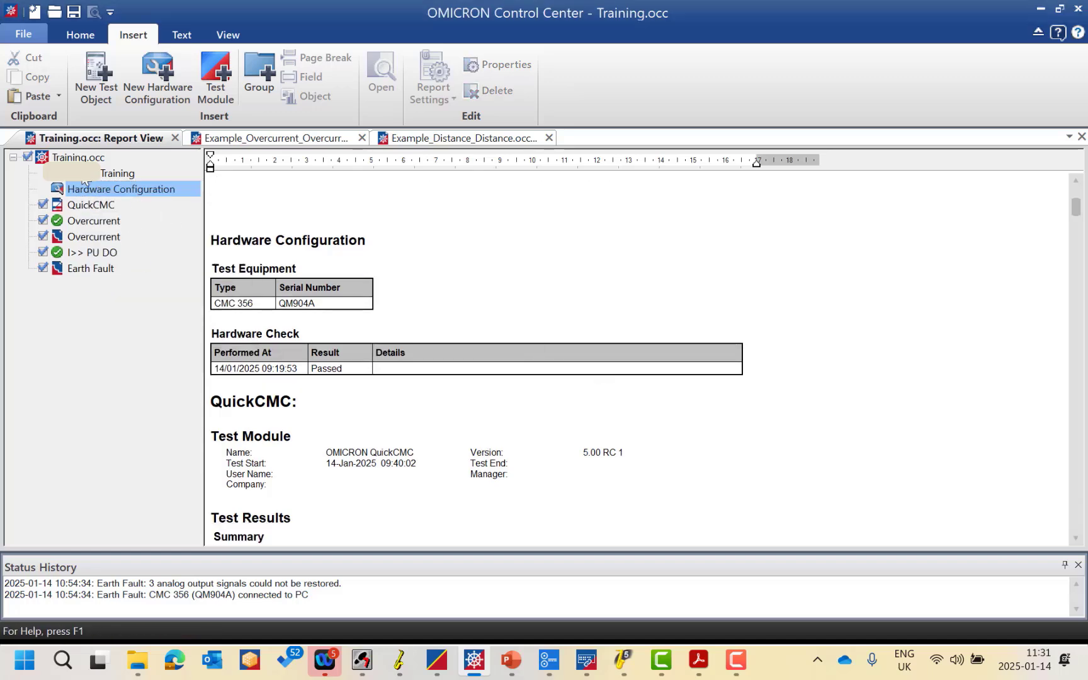
Step: In the Training test object, add a Distance function and open its protection parameters
double_click(86, 179)
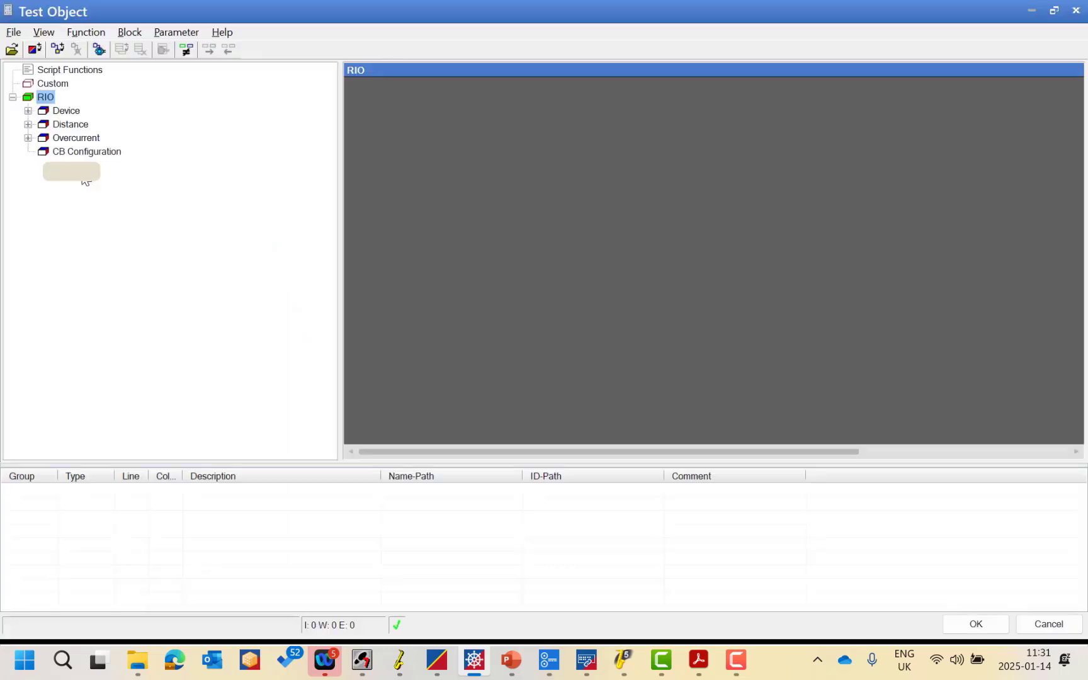
left_click(74, 126)
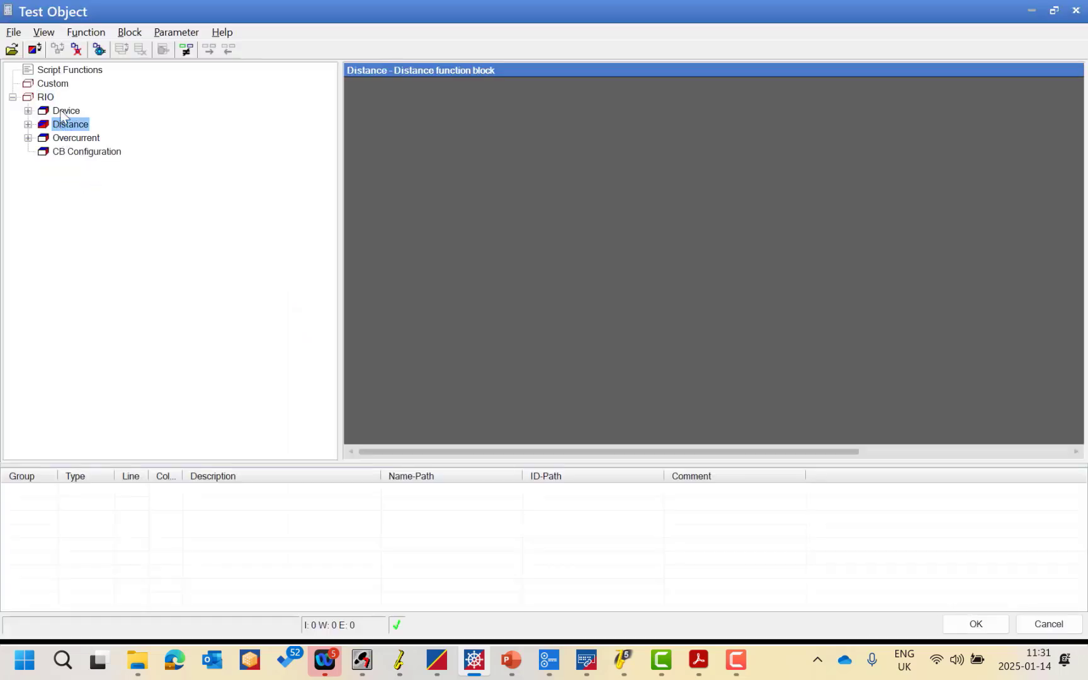
left_click(93, 36)
left_click(106, 52)
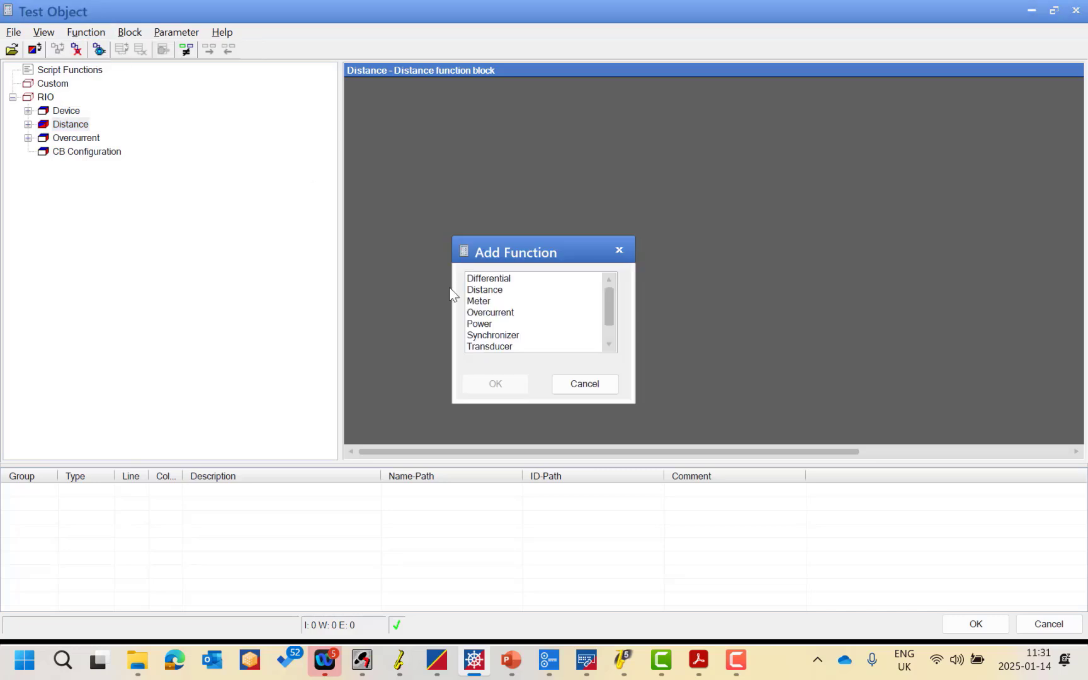
left_click(485, 293)
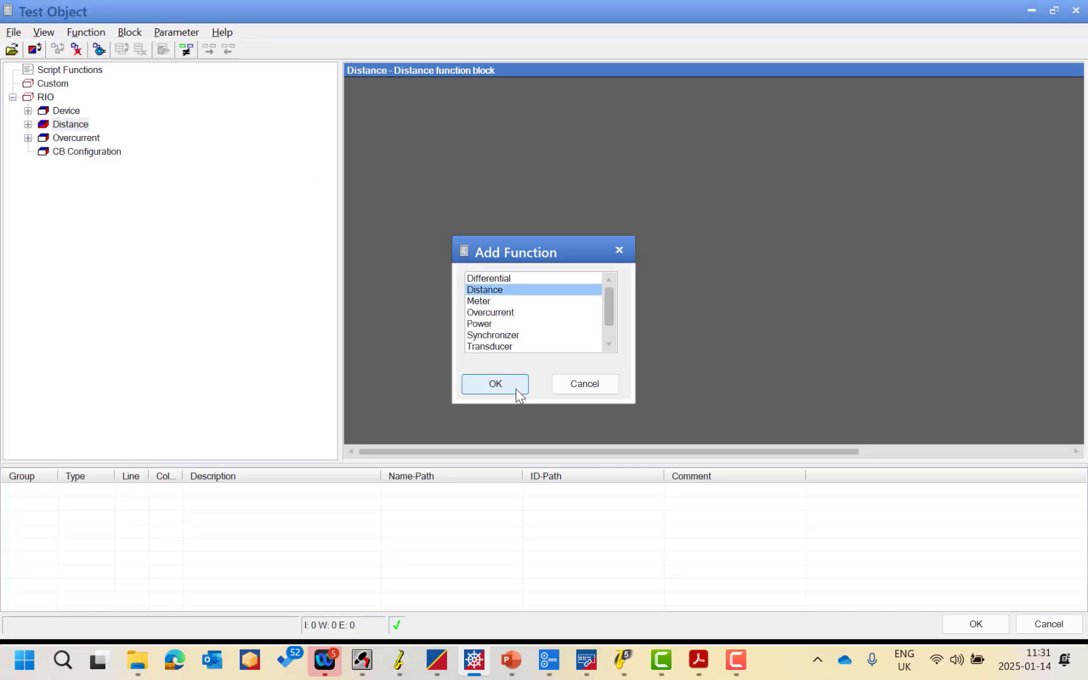
left_click(586, 385)
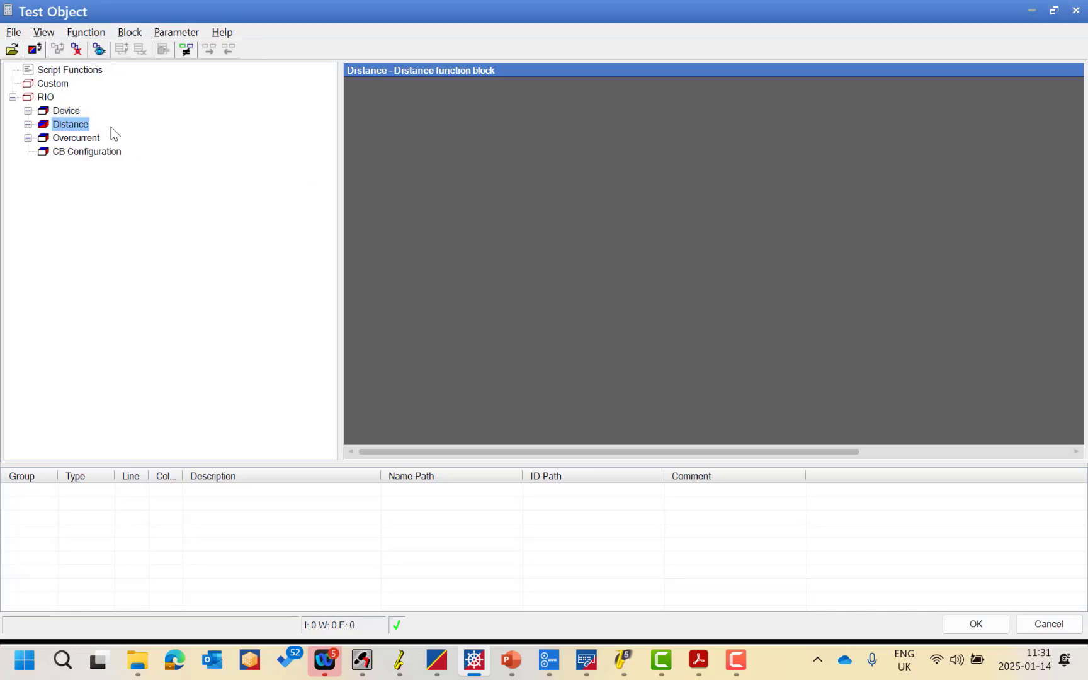
double_click(51, 125)
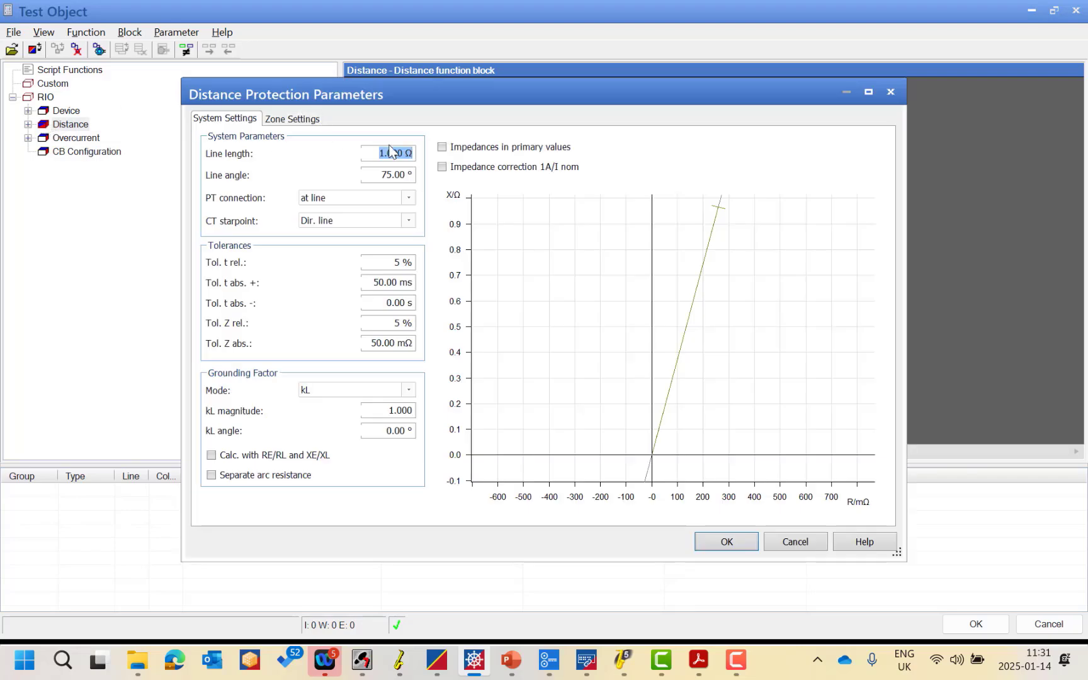
mouse_move(317, 88)
left_mouse_down()
mouse_move(343, 77)
mouse_move(333, 77)
left_mouse_up()
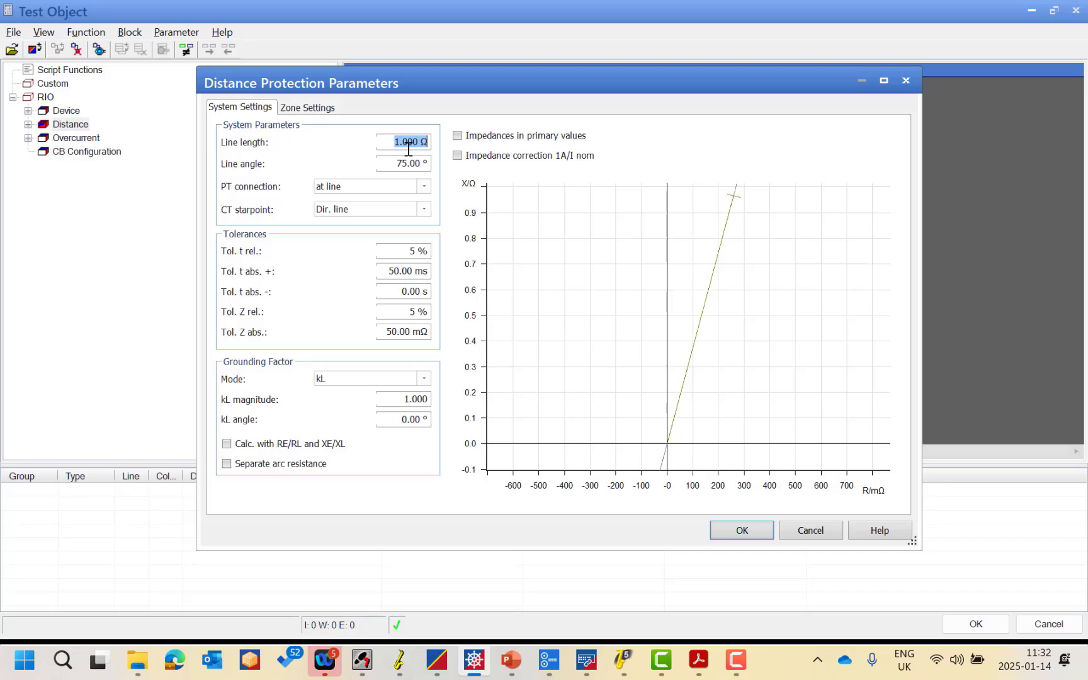
left_click(398, 661)
Step: In DIGSI, review Setting Group A's Power System Data 2 line status and local line end settings
double_click(281, 168)
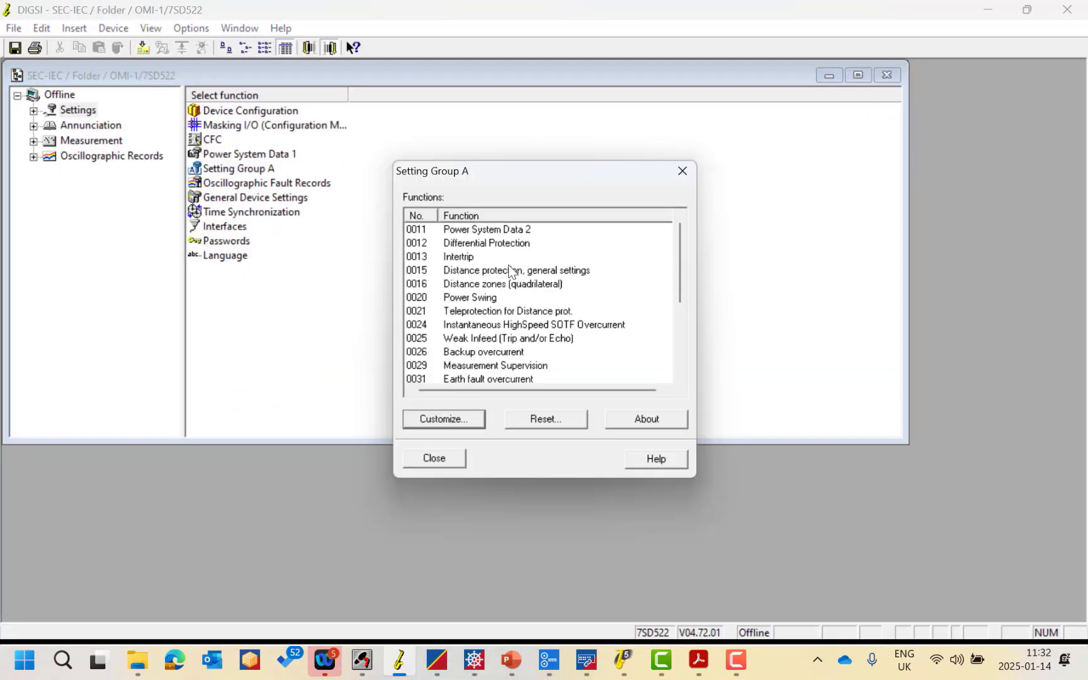
double_click(494, 231)
left_click(381, 195)
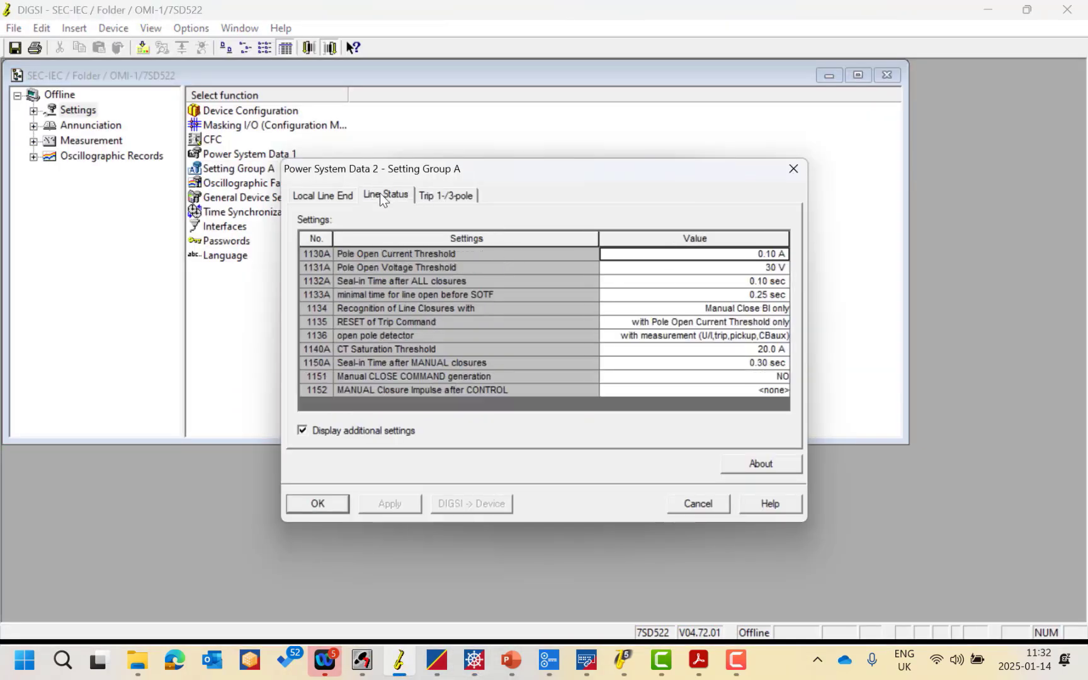
left_click(322, 195)
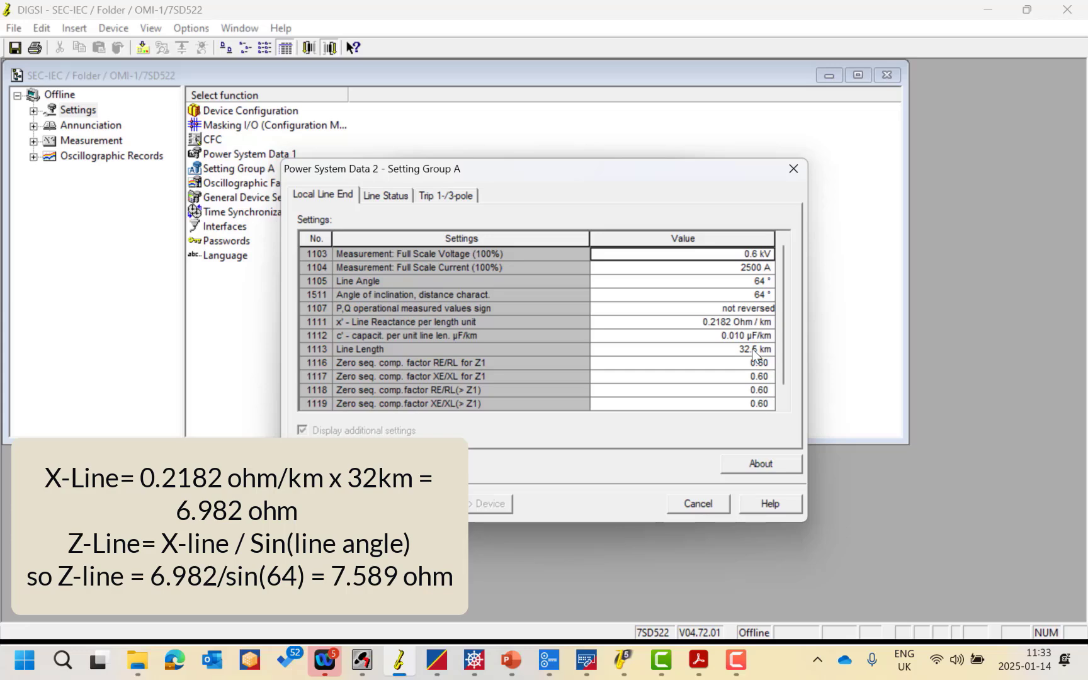
Step: Enter a 6.9 Ω line length in the Test Object distance parameters
left_click(399, 662)
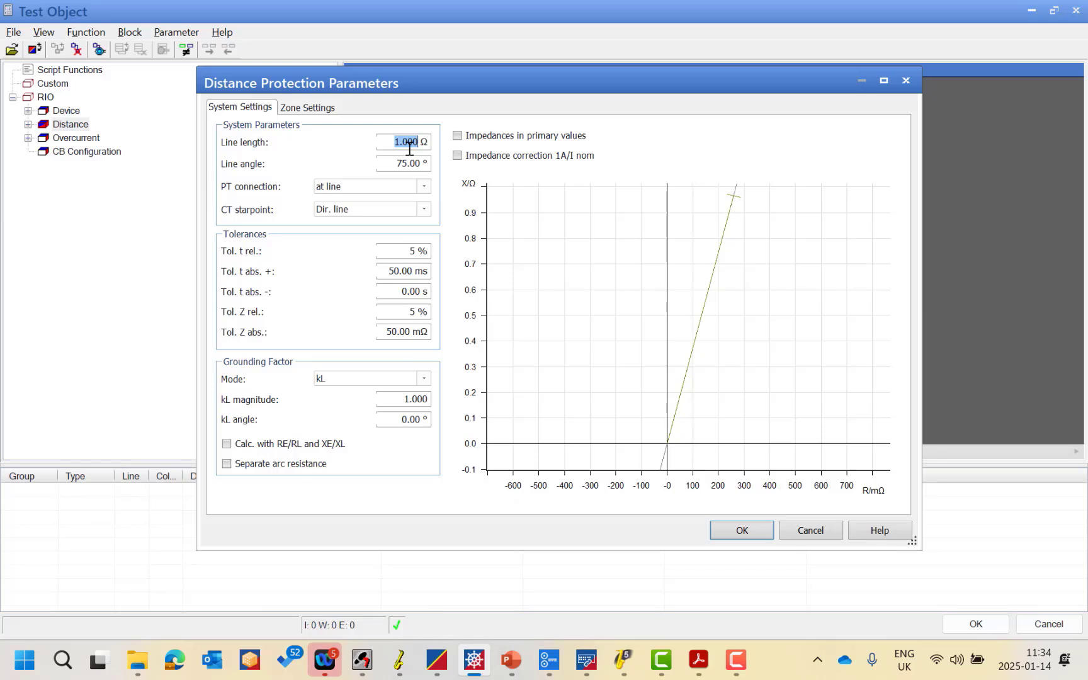
type("6.9")
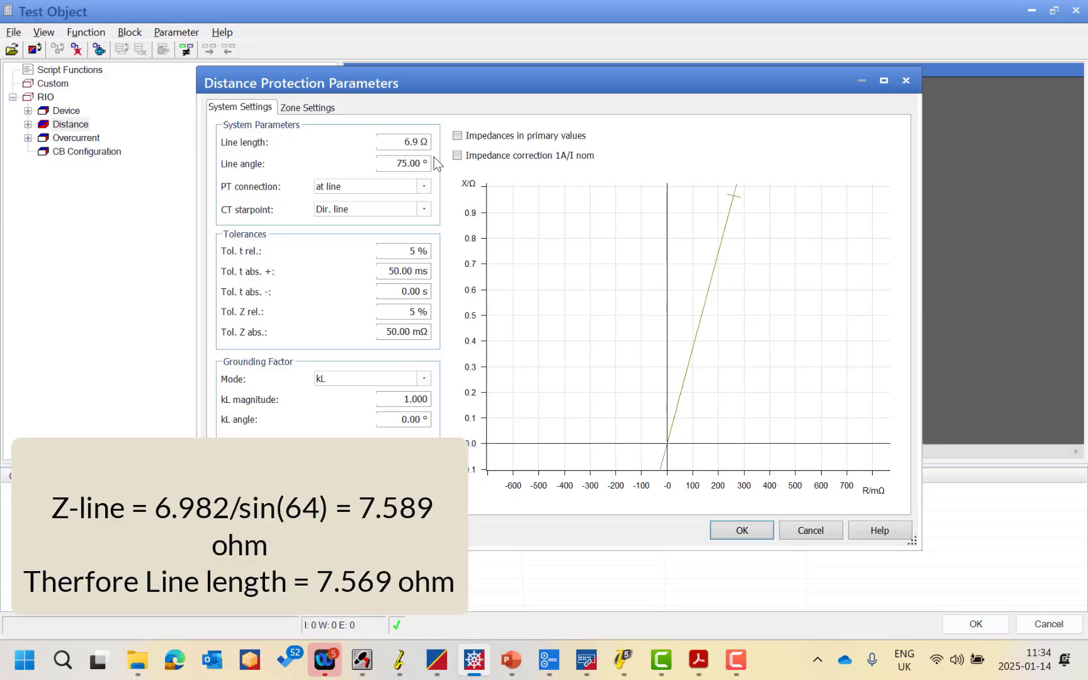
left_click(418, 163)
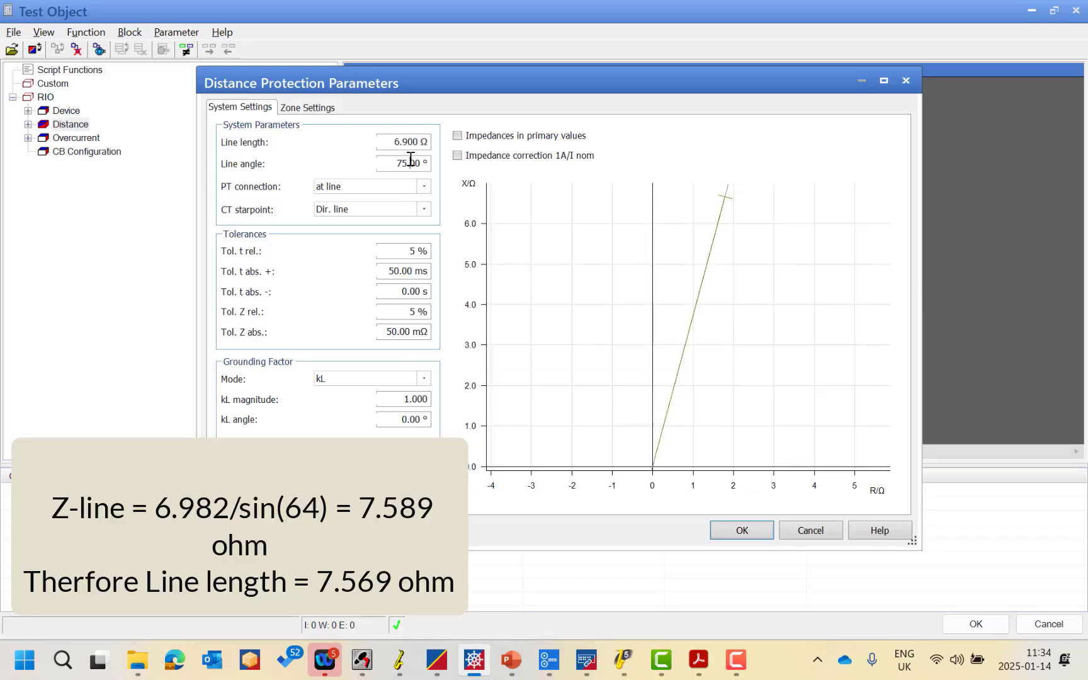
left_click(400, 659)
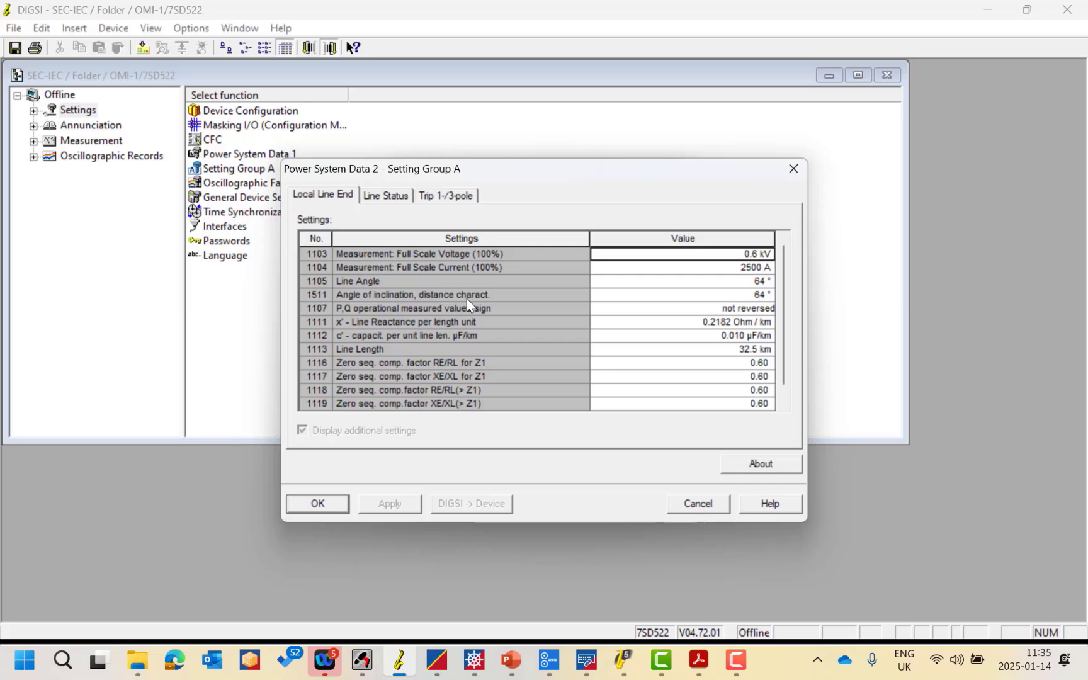
Step: Switch from DIGSI back toward OMICRON Test Universe via the taskbar
left_click(437, 660)
Step: Change the line angle from 75.00° to 64° and look at the PT connection options
left_click(474, 660)
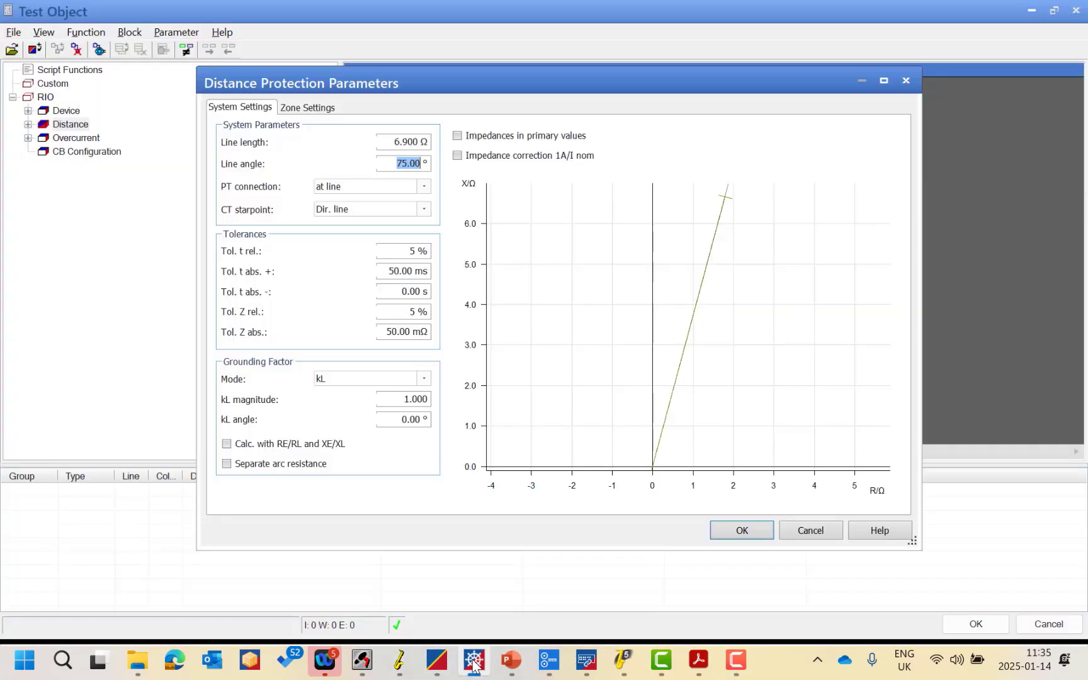
type("64")
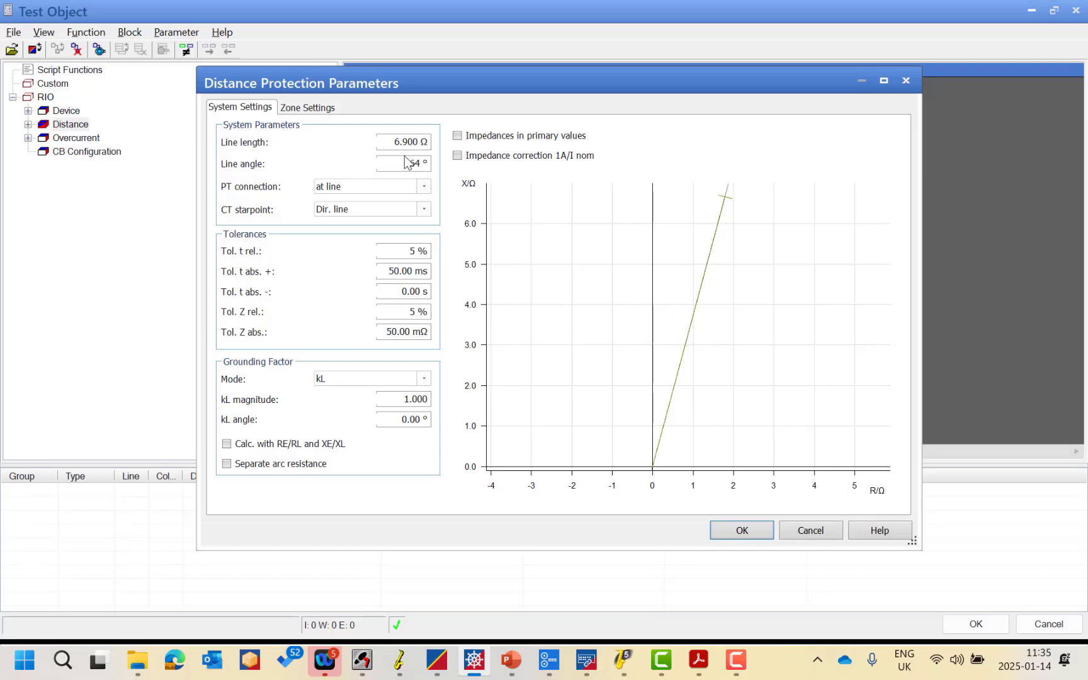
left_click(416, 142)
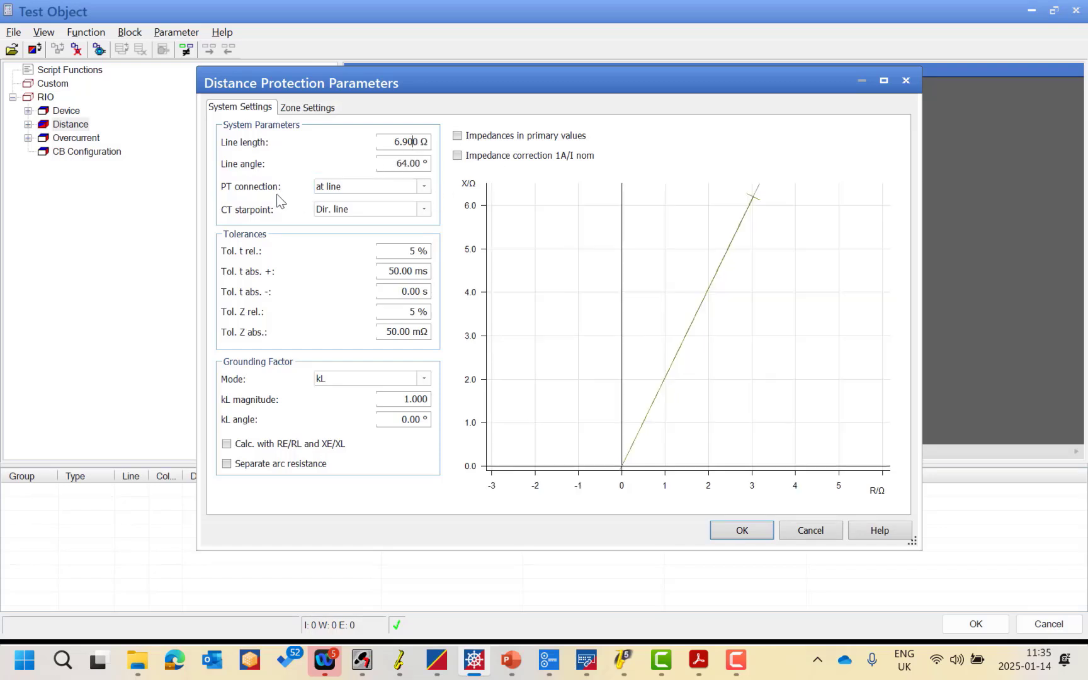
left_click(363, 187)
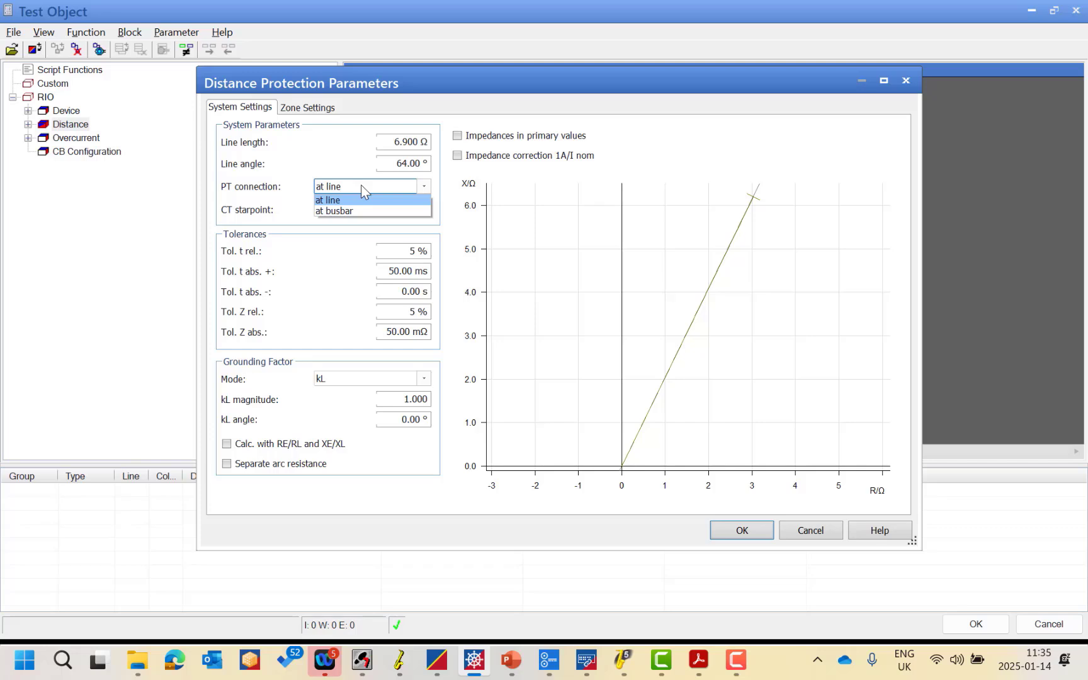
left_click(361, 185)
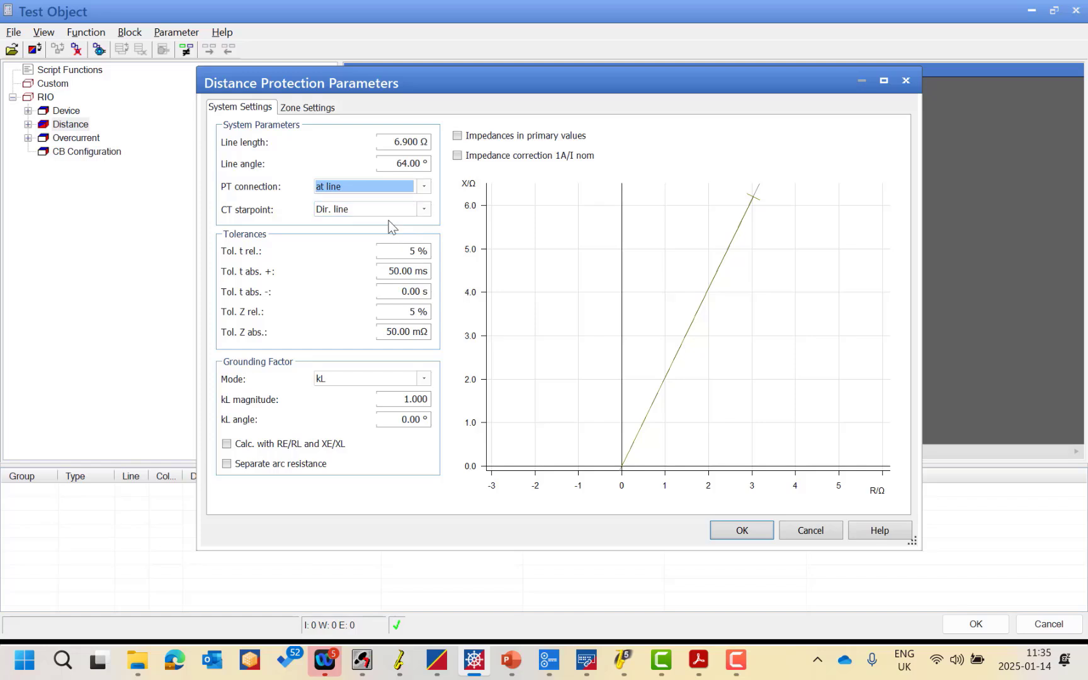
left_click(416, 211)
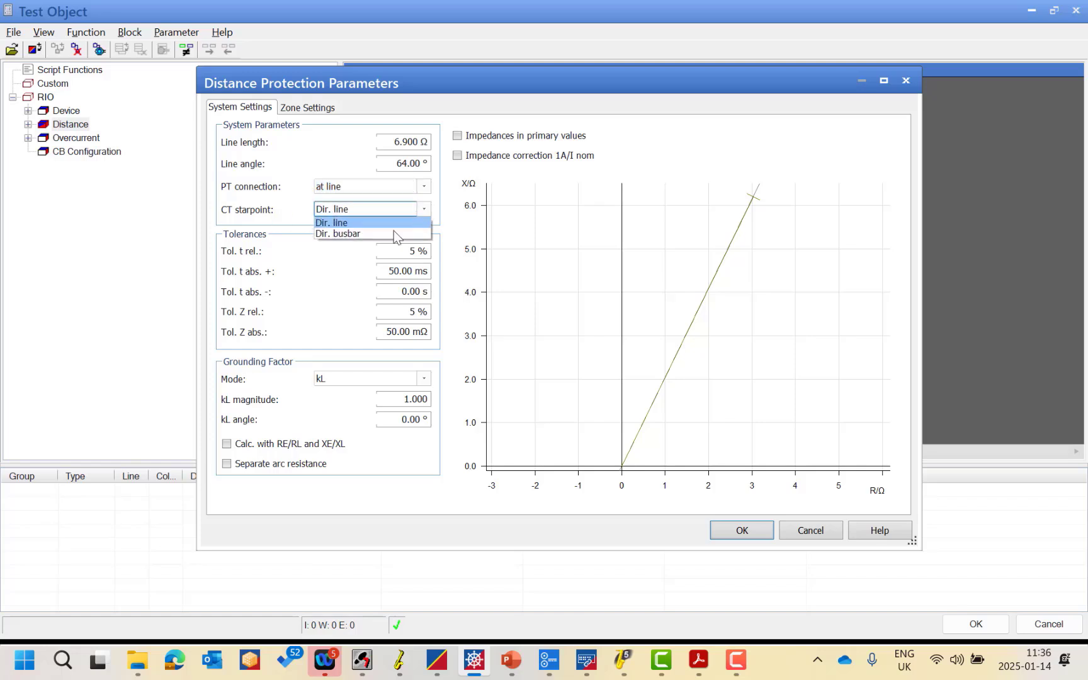
left_click(256, 218)
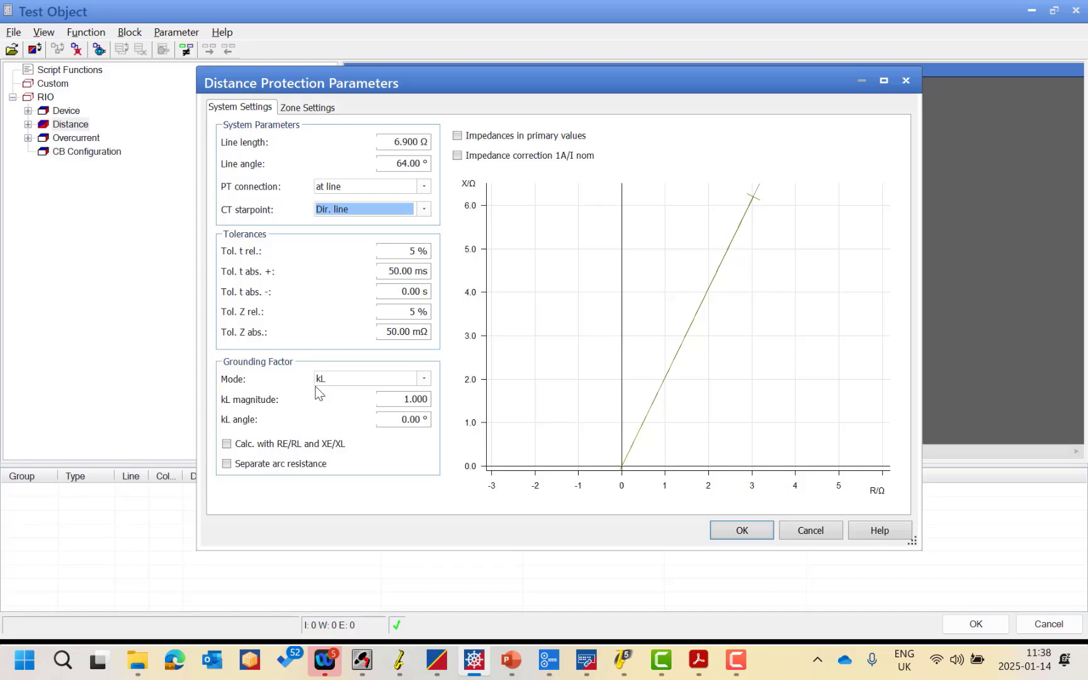
Step: Check the Grounding Factor Mode options, then compare DIGSI's RE/RL and XE/XL factors of 0.60
left_click(368, 378)
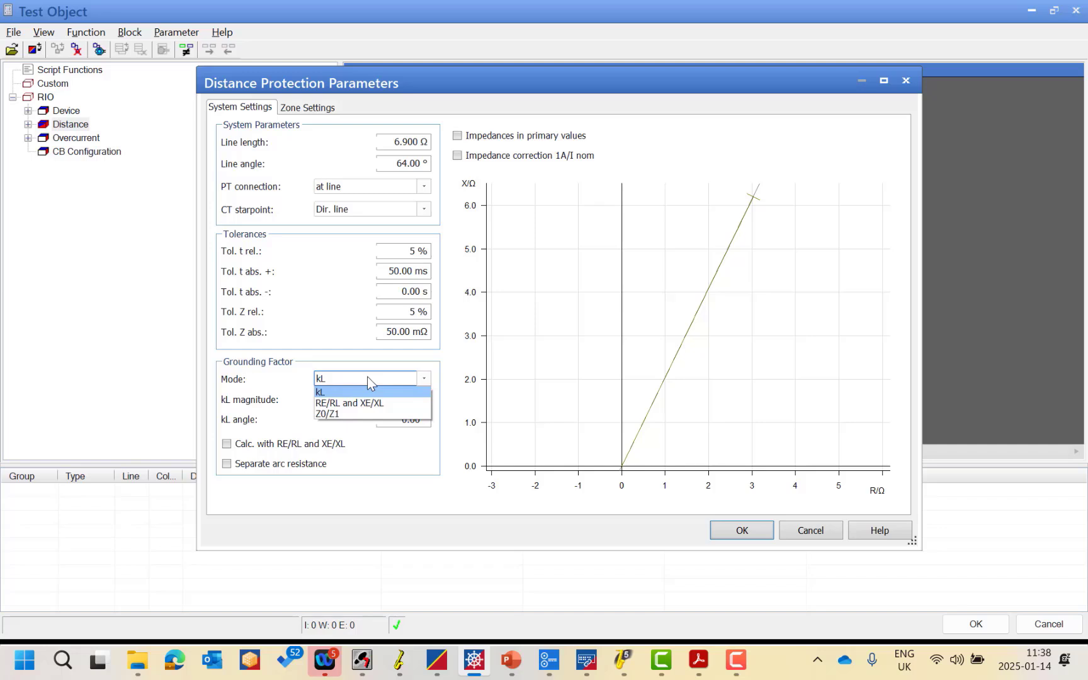
left_click(280, 391)
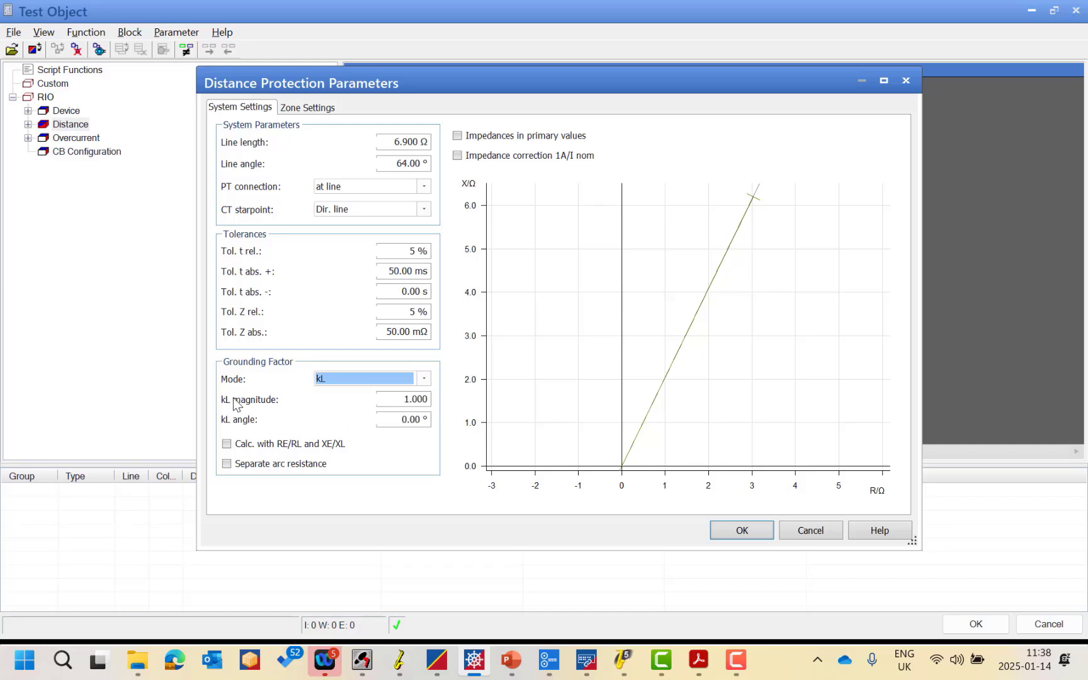
left_click(429, 378)
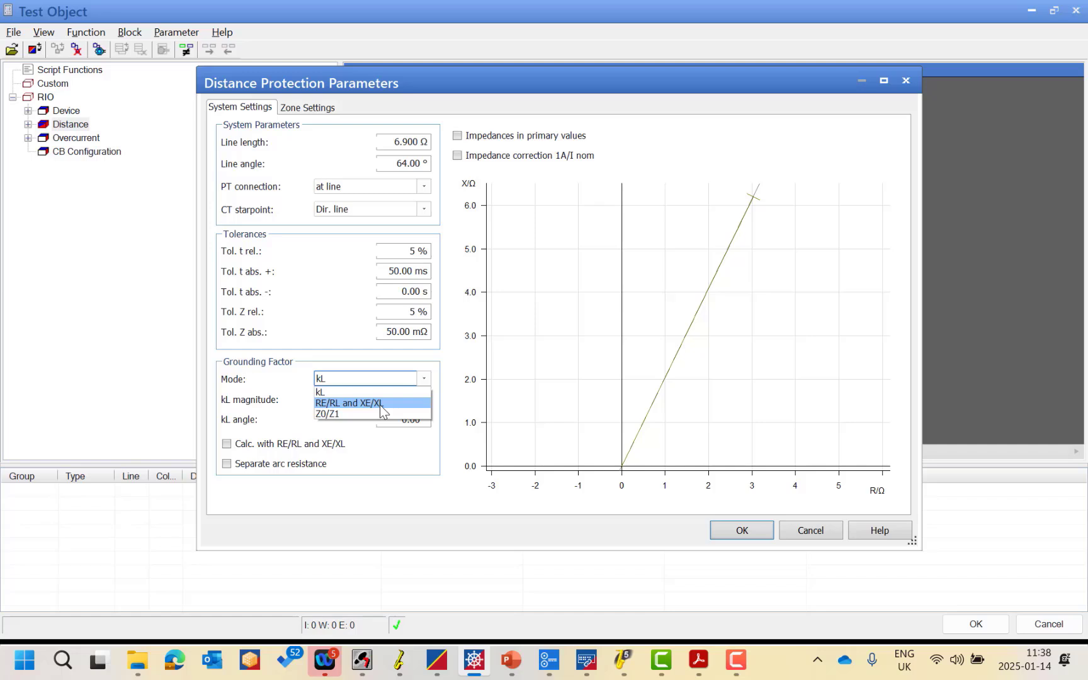
left_click(400, 669)
left_click(399, 669)
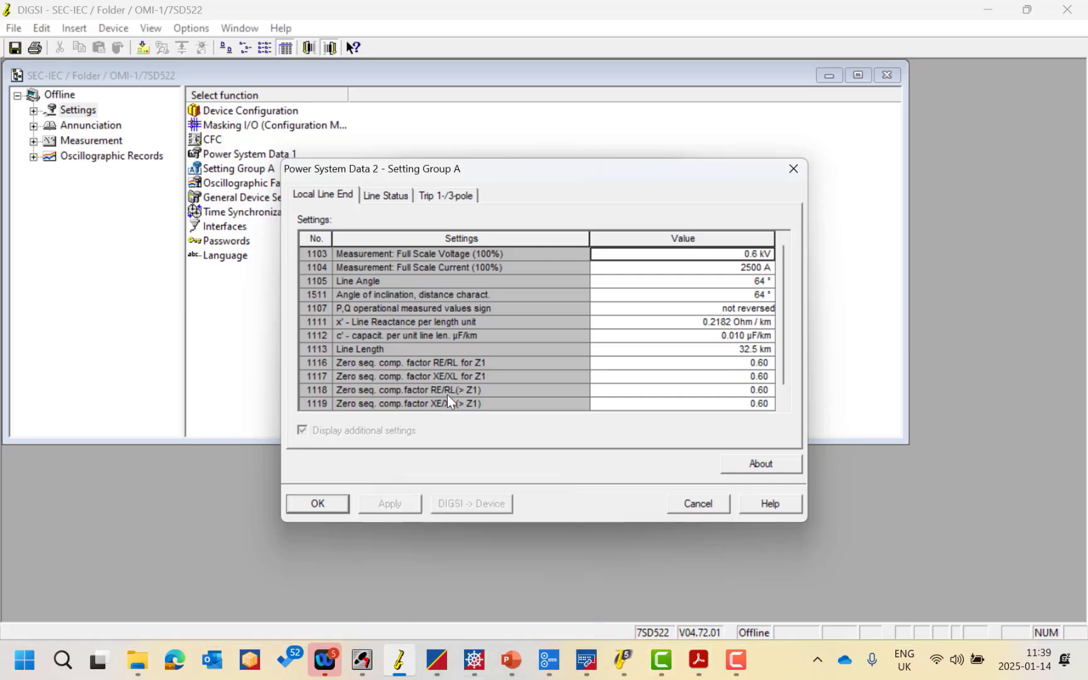
Step: Set the grounding factor mode to RE/RL and XE/XL with its calculation option ticked
left_click(474, 566)
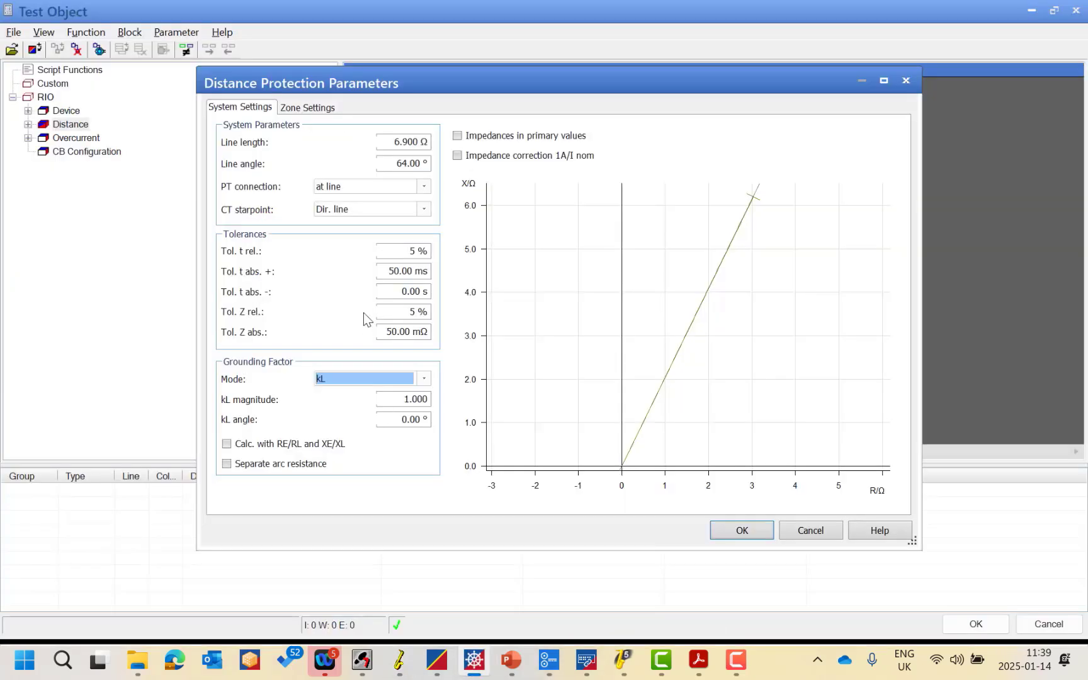
left_click(424, 379)
left_click(350, 404)
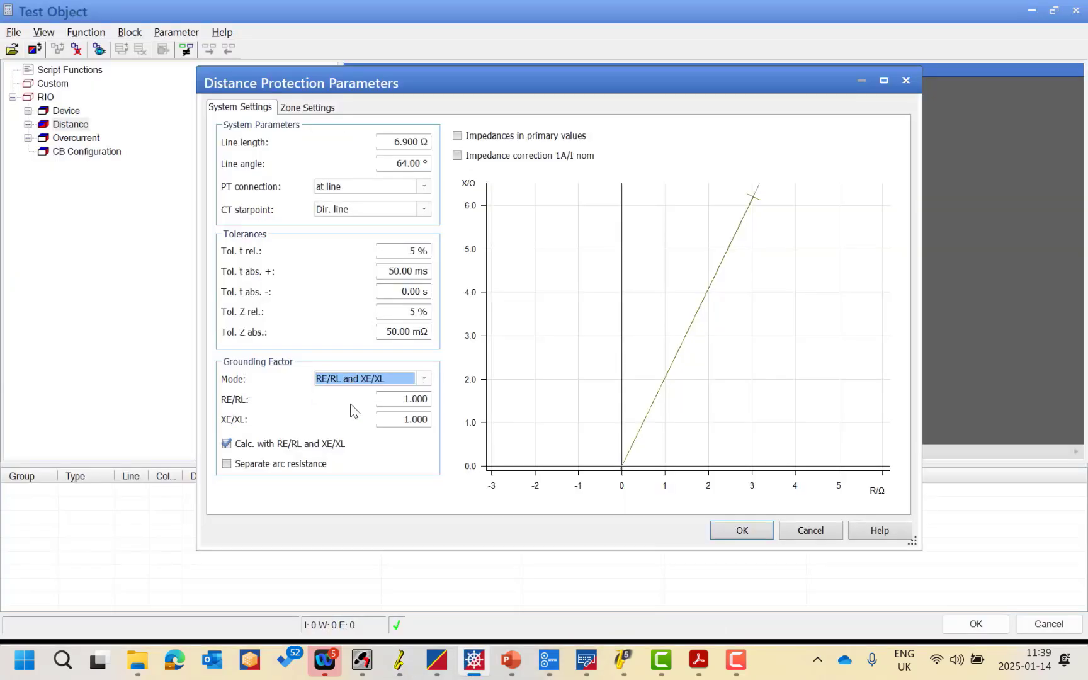
left_click(227, 444)
left_click(227, 444)
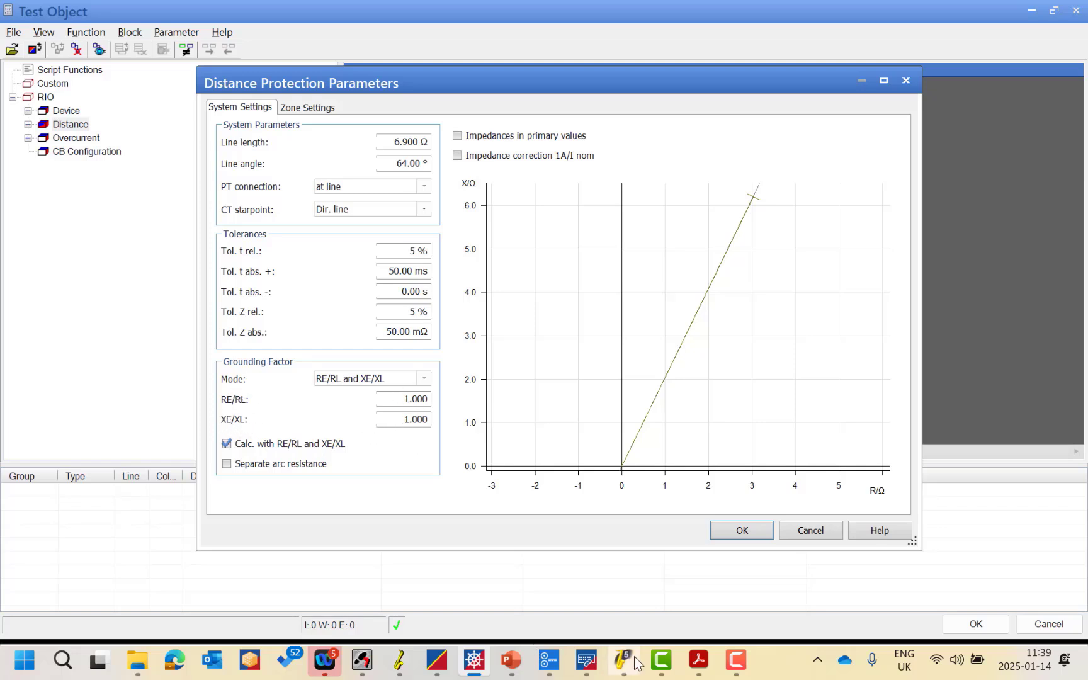
left_click(400, 660)
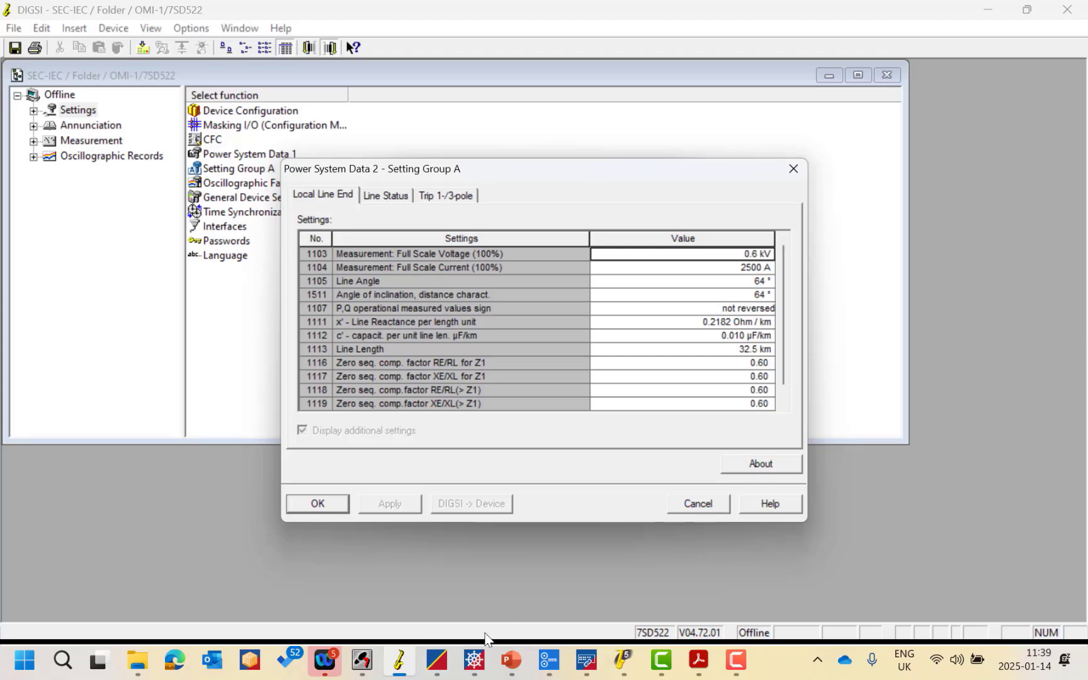
left_click(474, 660)
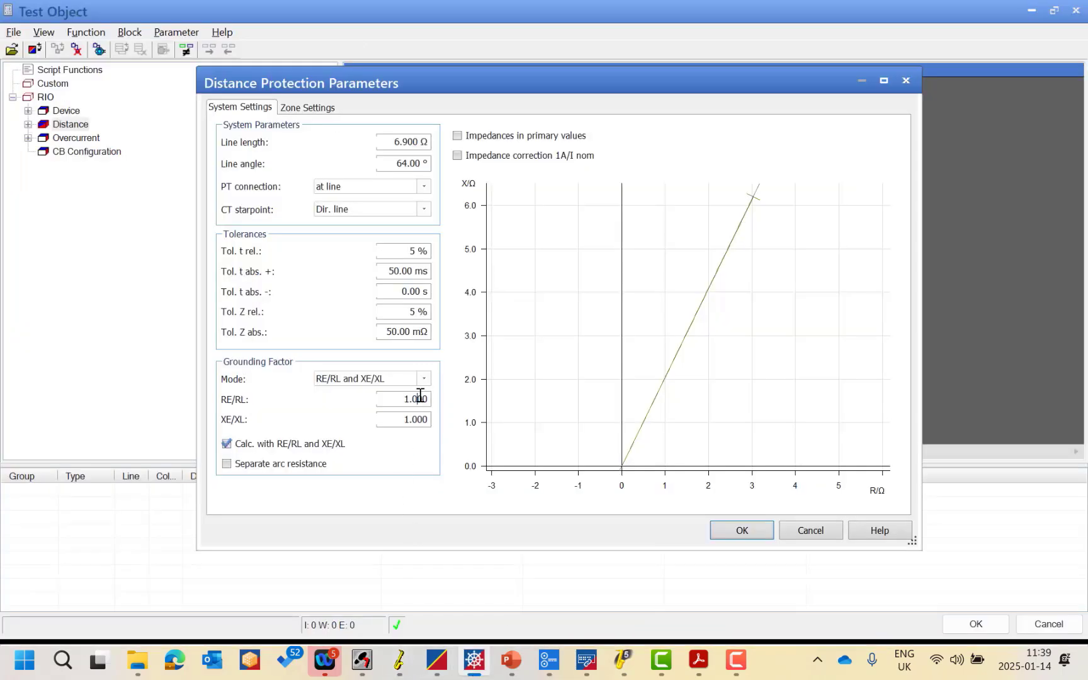
Step: Set the RE/RL and XE/XL grounding factors to 0.6
left_click_drag(420, 395, 296, 396)
type("0.6")
left_click_drag(422, 421, 360, 410)
type("0.60")
left_click(391, 398)
Step: Try primary-value impedances and 1A/I nom impedance correction, leaving both switched off
left_click(494, 139)
left_click(537, 143)
left_click(506, 160)
left_click(504, 161)
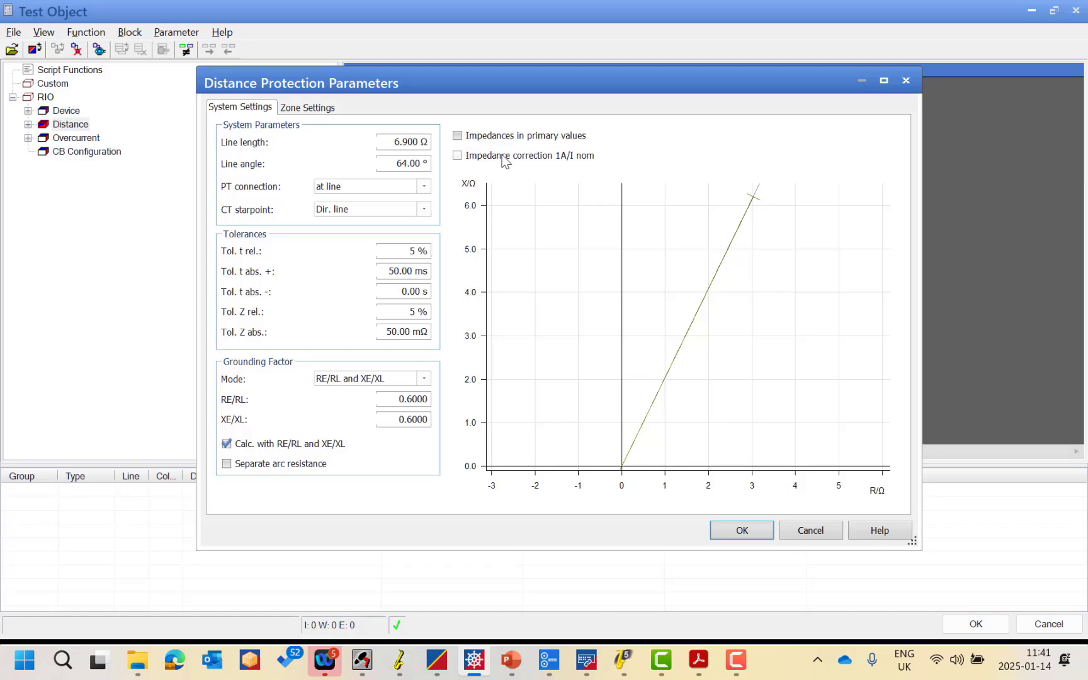